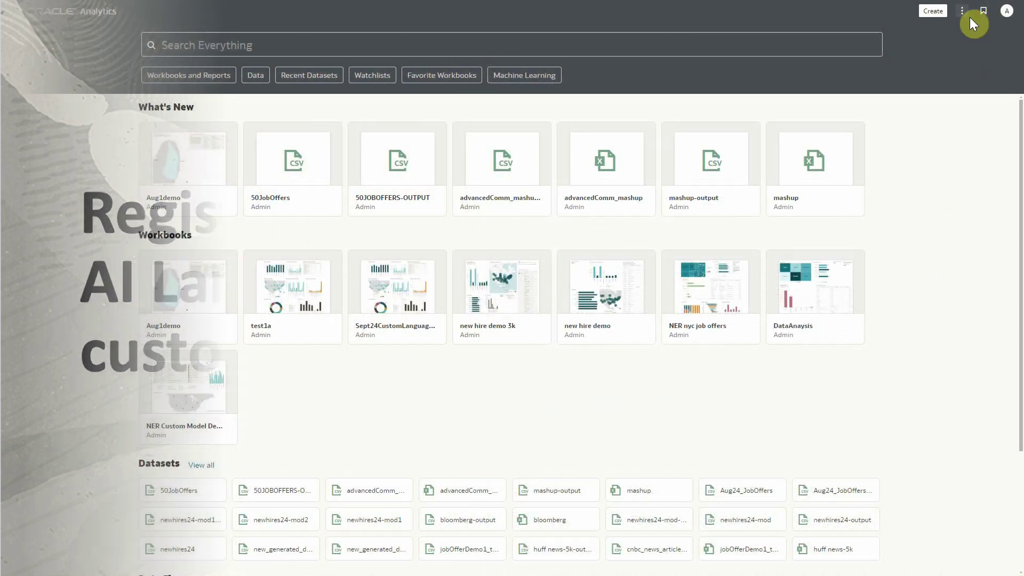
Open the Register a Language Model dialog for OCI Language Models from the actions menu
left_click(961, 13)
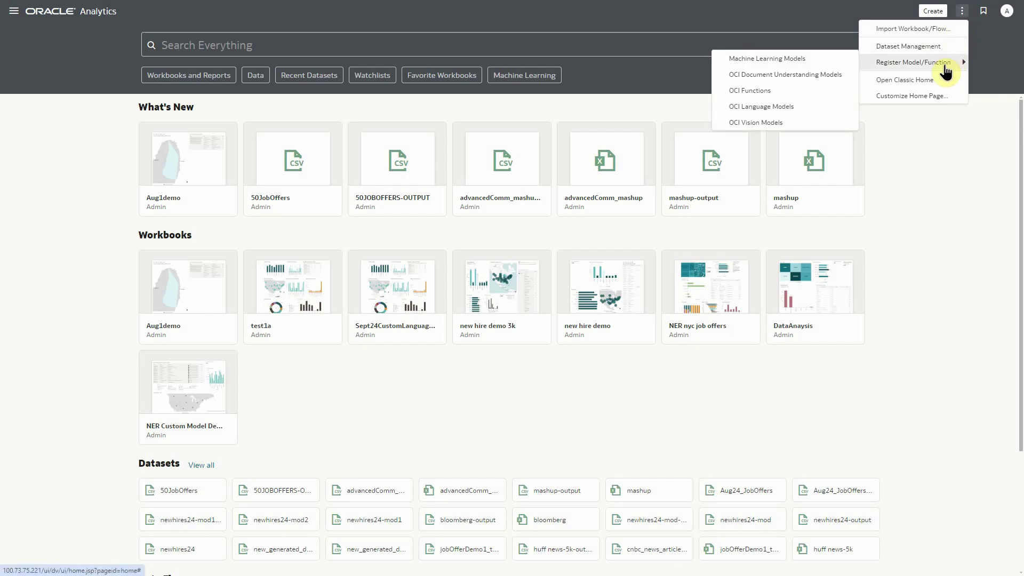
mouse_move(912, 63)
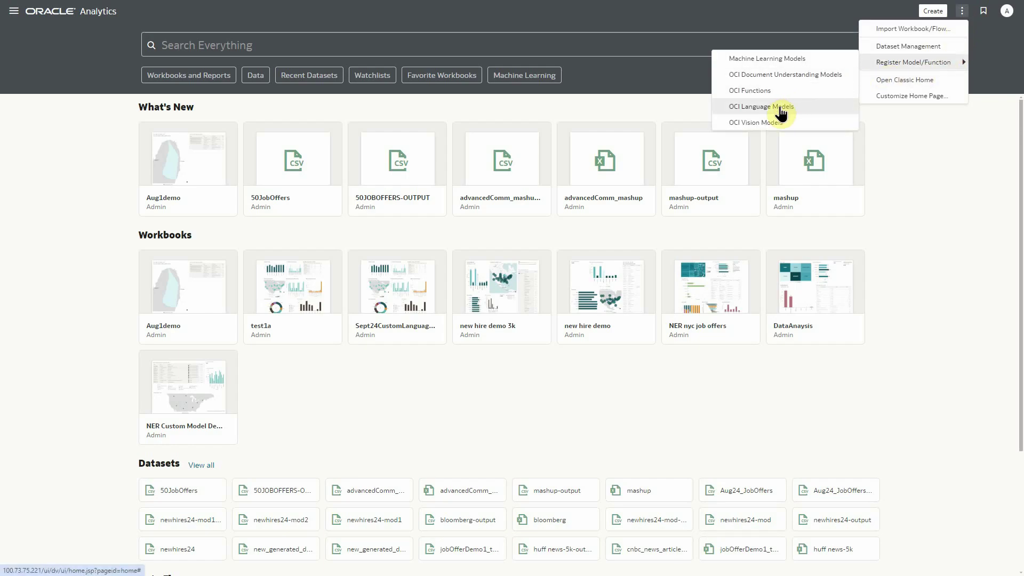
left_click(781, 108)
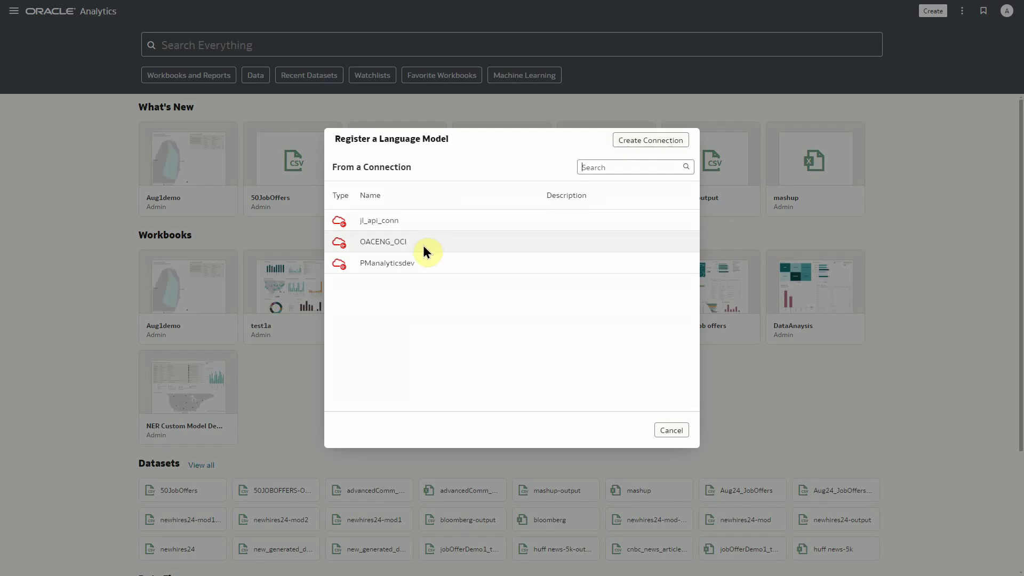
left_click(426, 243)
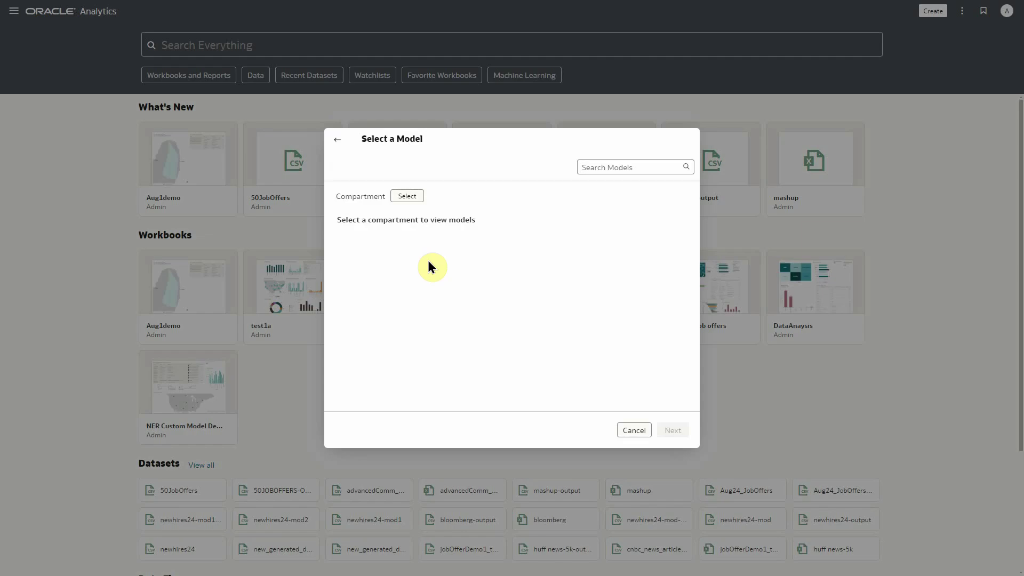
Choose the OAC_OCI_Integration compartment under Networks > Augmented_Analytics
left_click(408, 199)
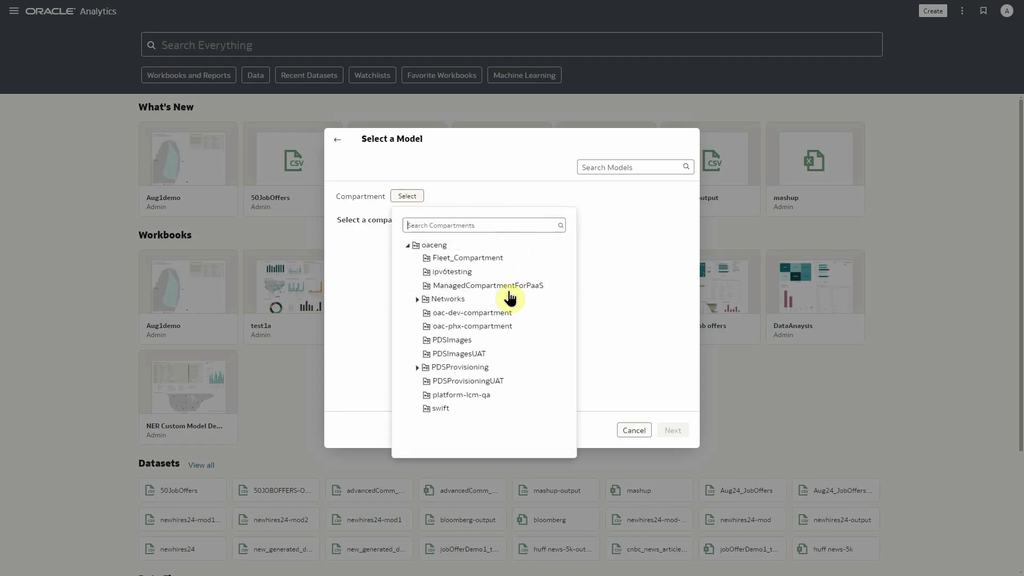
left_click(418, 301)
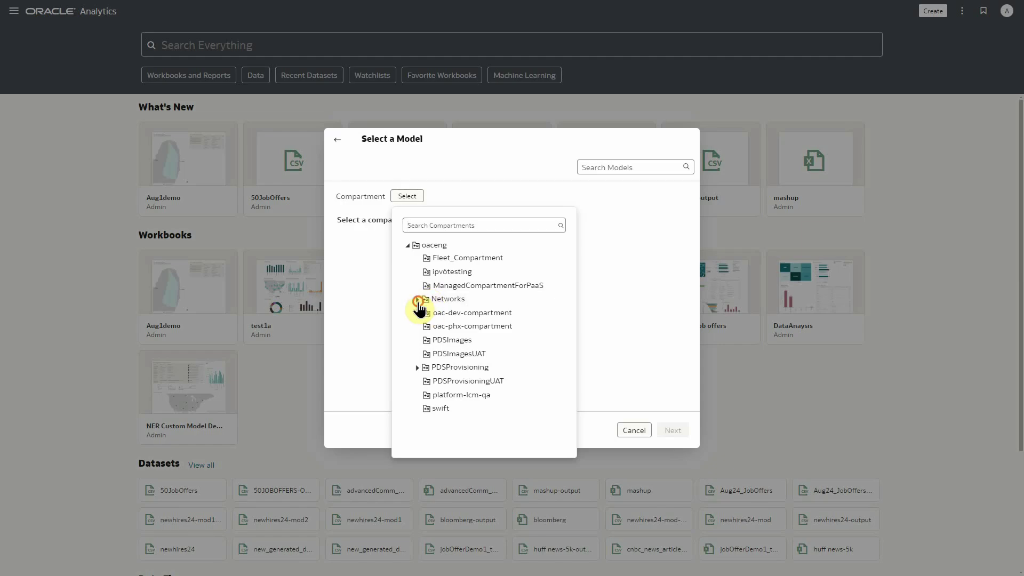
left_click(426, 312)
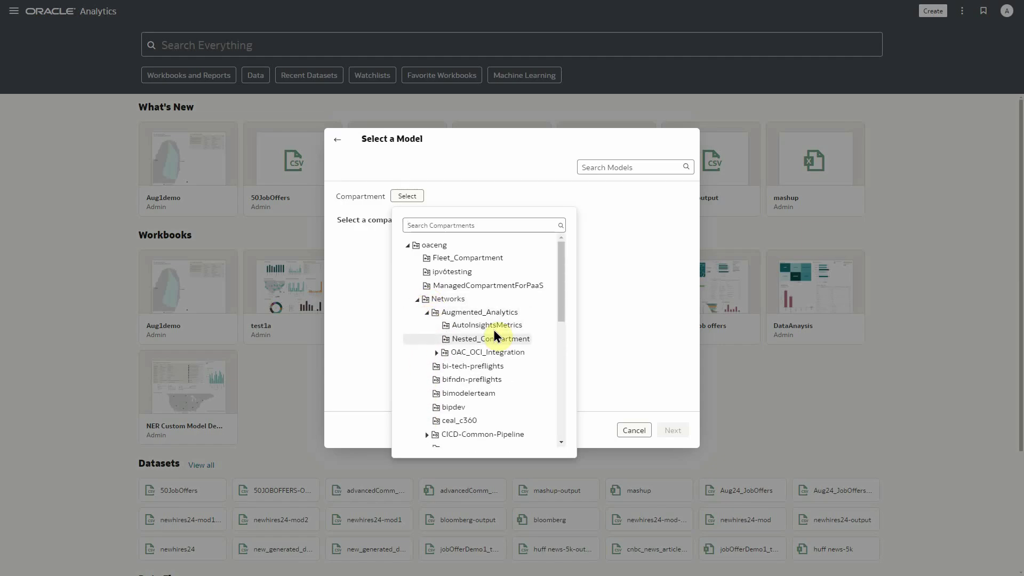
left_click(477, 353)
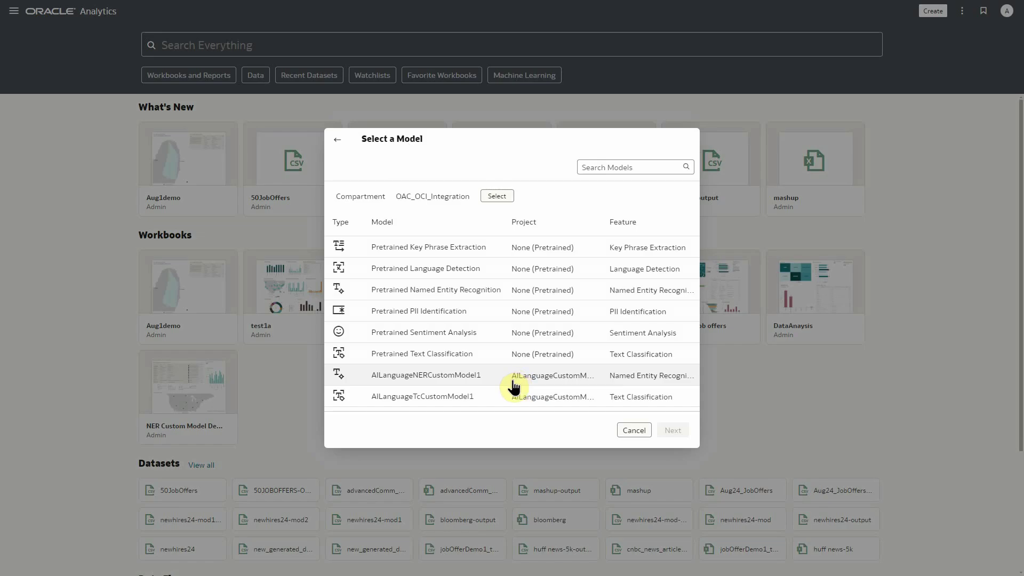
Select the AILanguageNERCustomModel1 custom model and advance to resource parameters
left_click(464, 386)
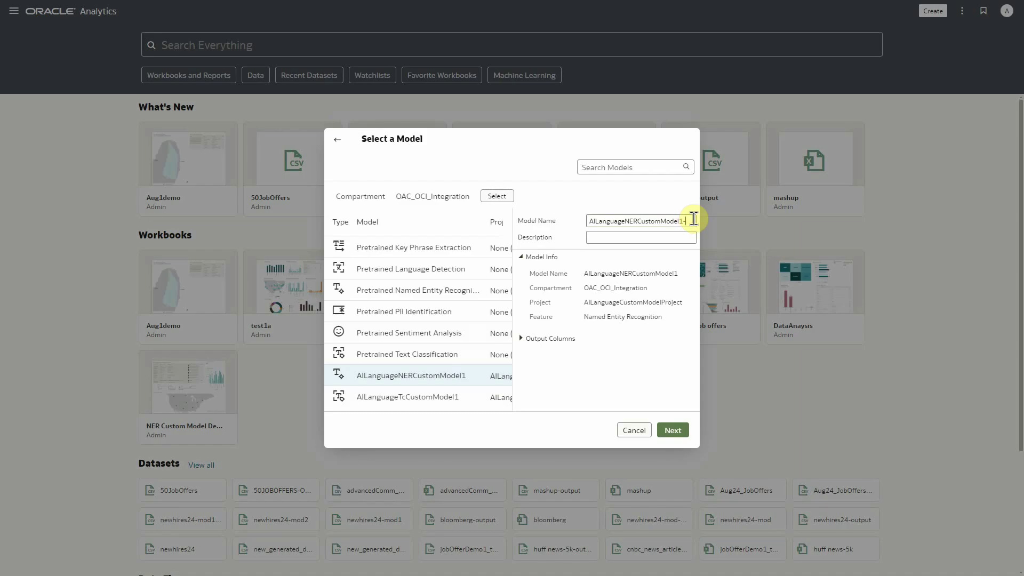
type("demo1")
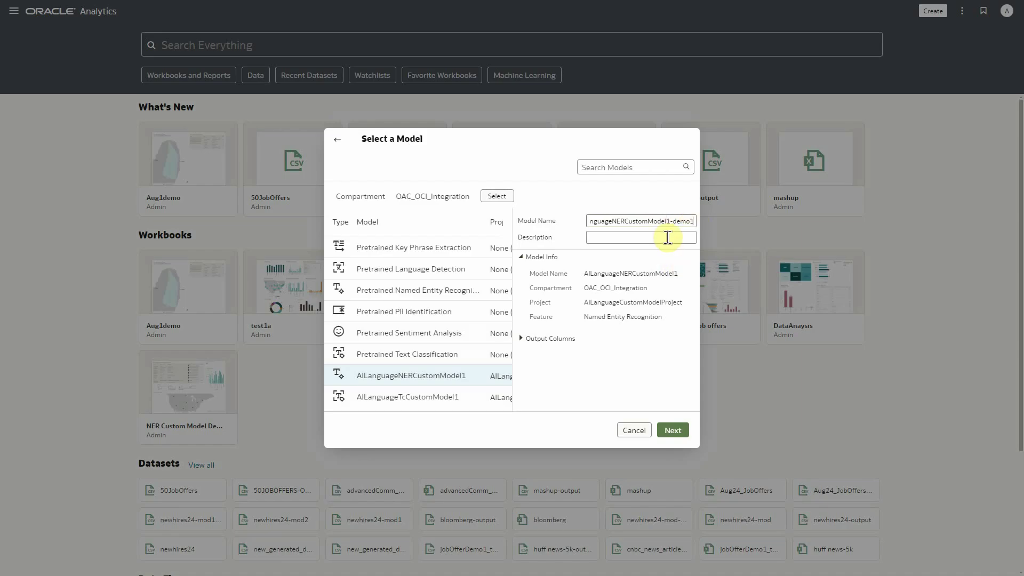
left_click(673, 432)
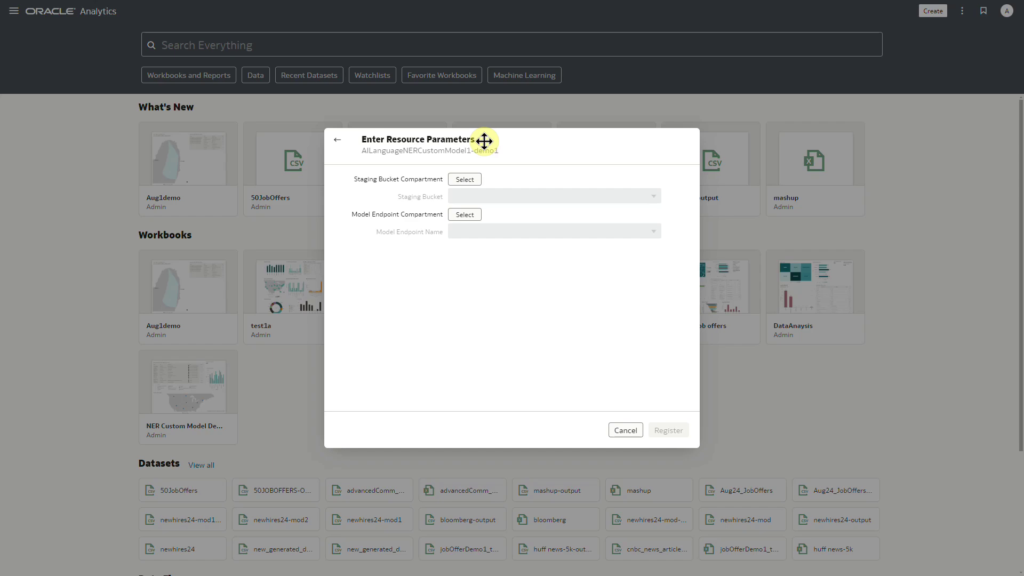
Use OACdeploy as the staging bucket compartment and OAC_OCI_Integration as the staging bucket
left_click(465, 180)
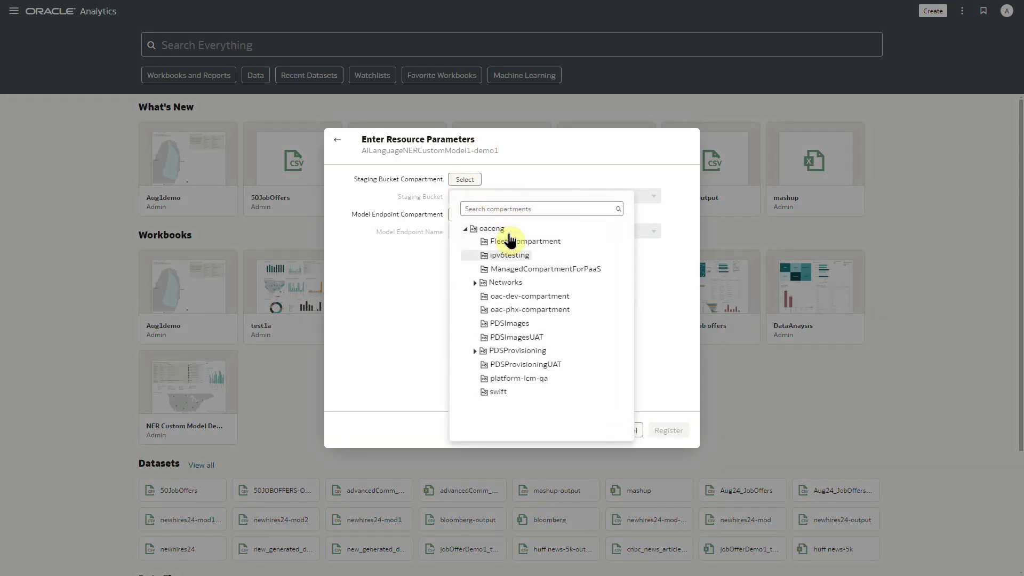
left_click(475, 282)
scroll(518, 373, "down", 3)
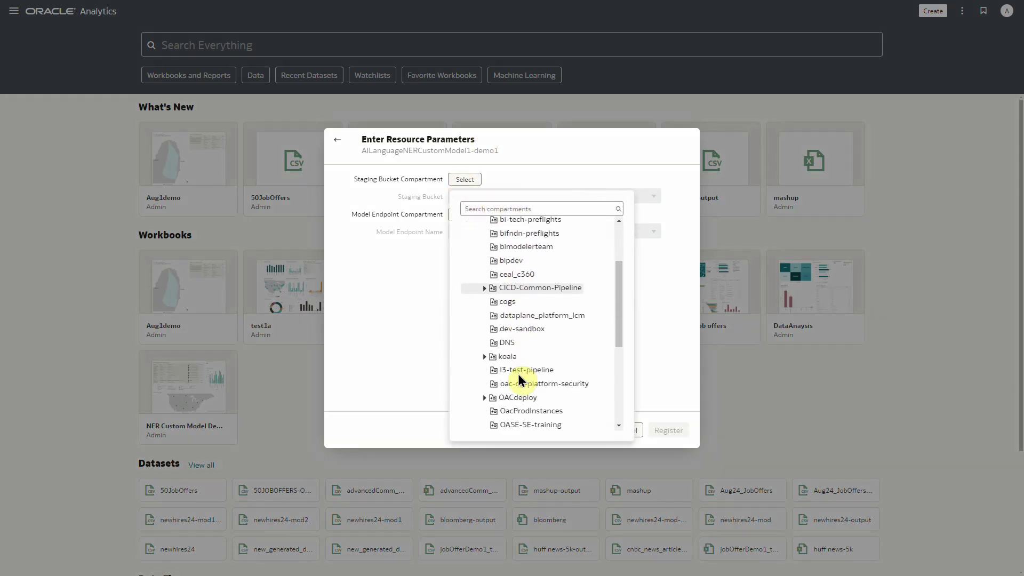
scroll(524, 381, "down", 1)
left_click(523, 380)
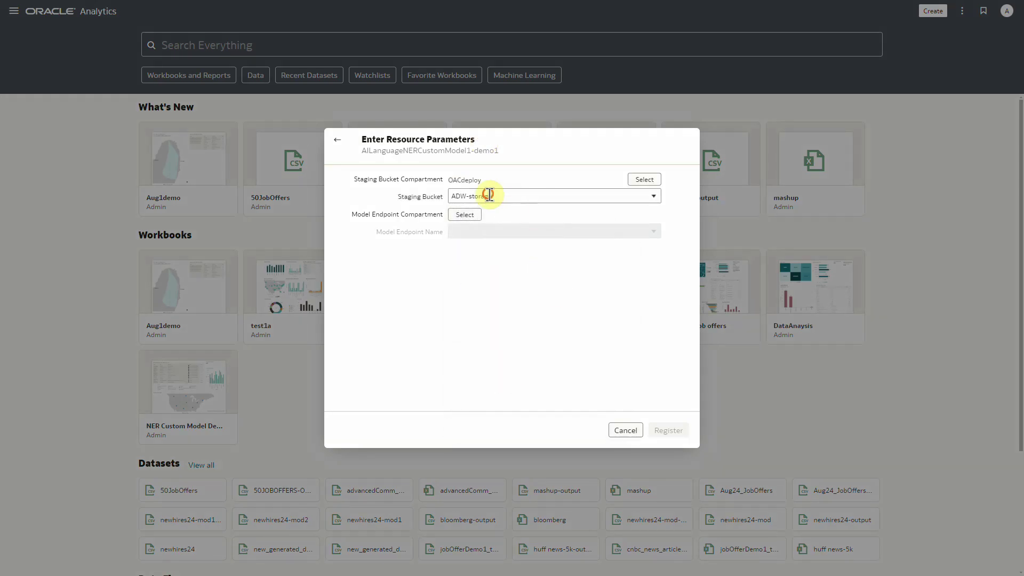
left_click(489, 195)
left_click(499, 257)
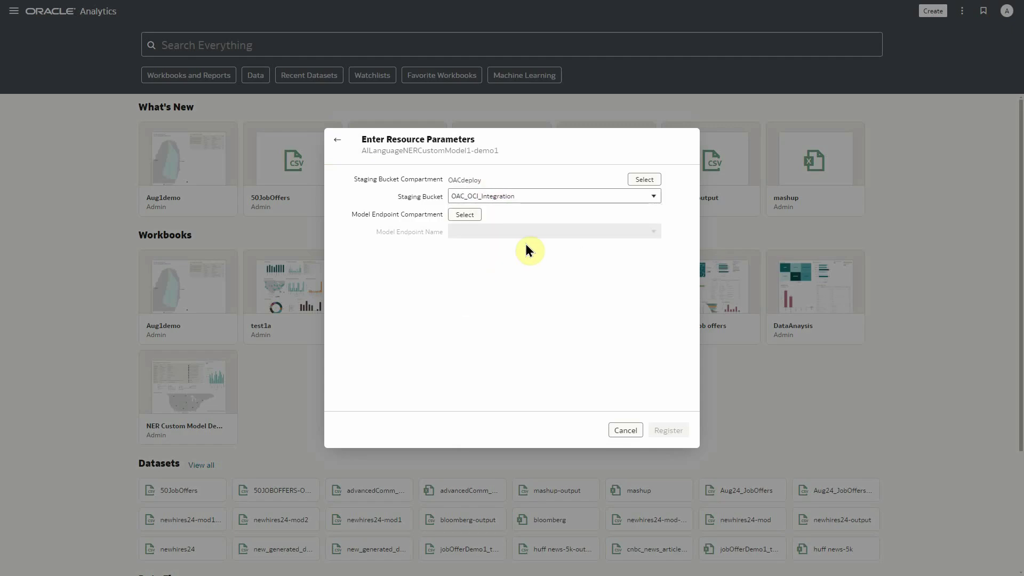
Set the model endpoint compartment to OAC_OCI_Integration under Networks > Augmented_Analytics
left_click(465, 216)
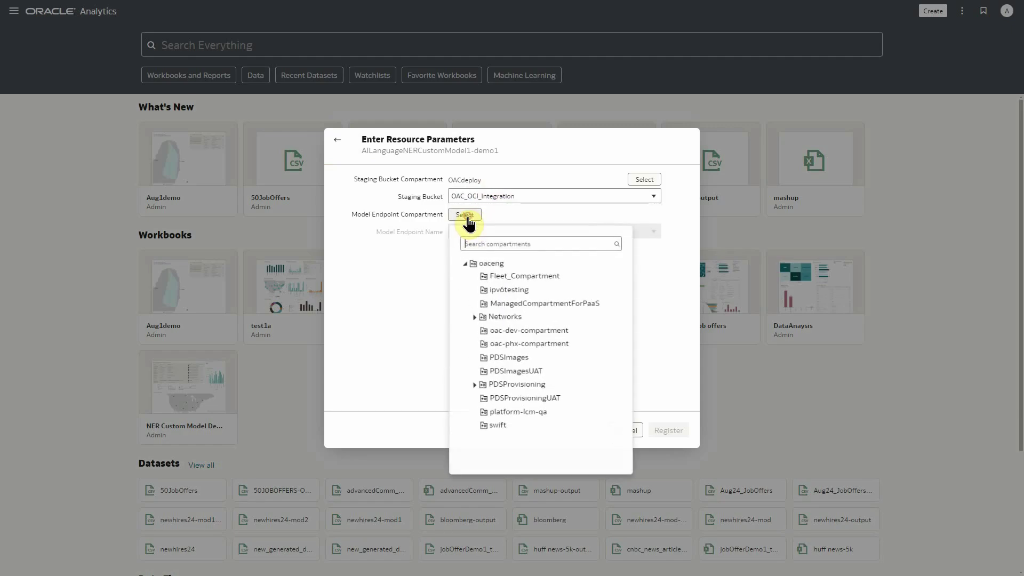
left_click(474, 318)
left_click(484, 330)
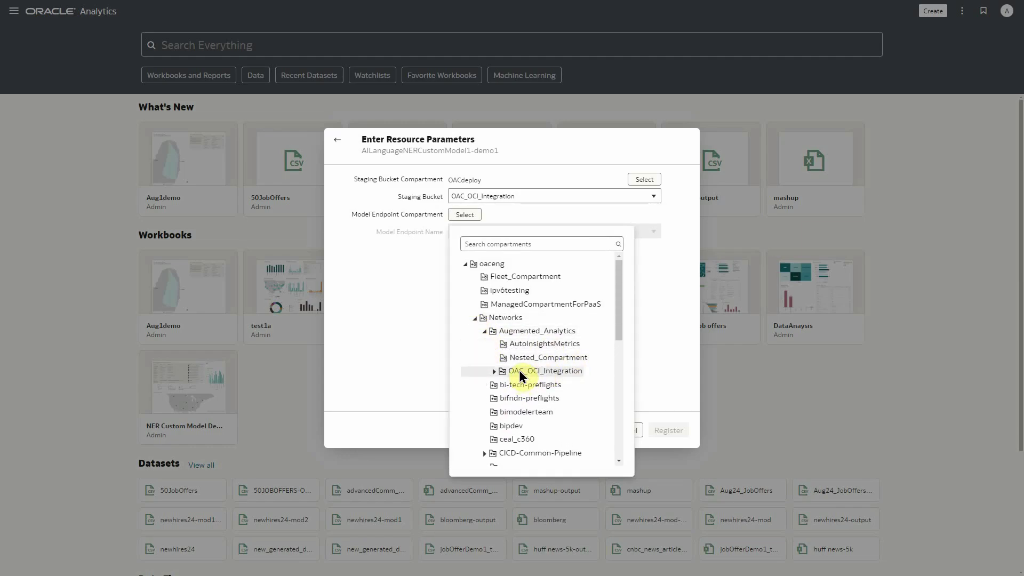
left_click(544, 370)
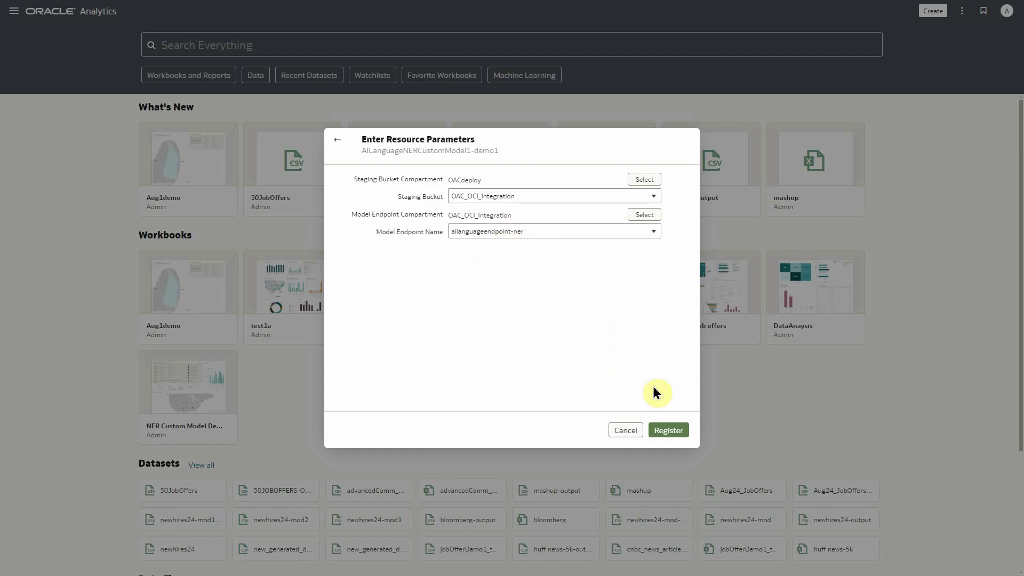
left_click(668, 431)
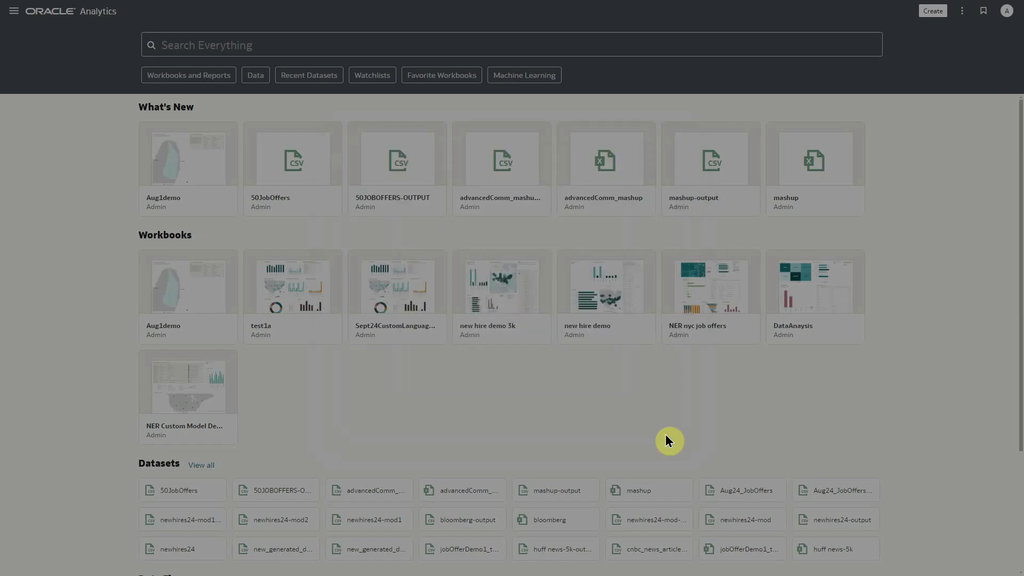